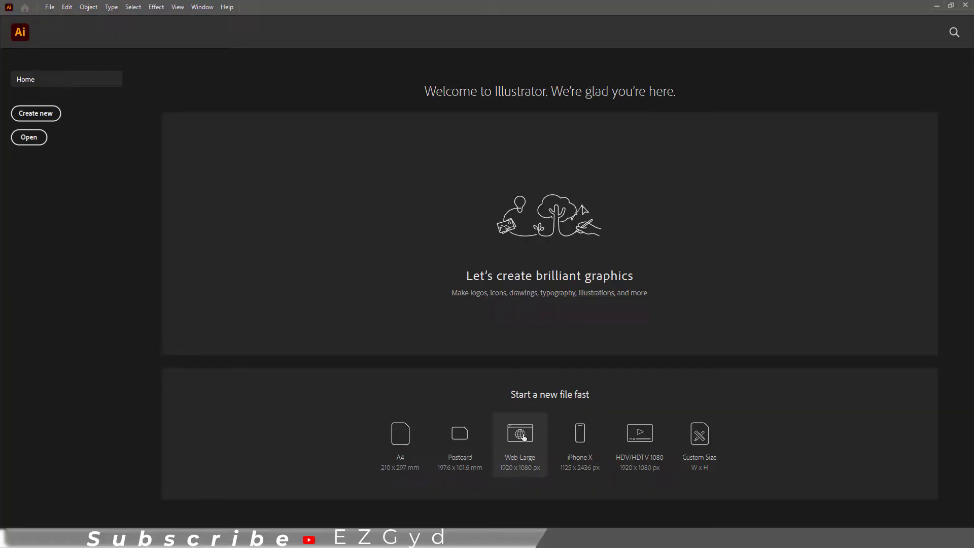
# Step: Create a new blank Web-Large document, Untitled-1, from the Home screen
pyautogui.click(523, 436)
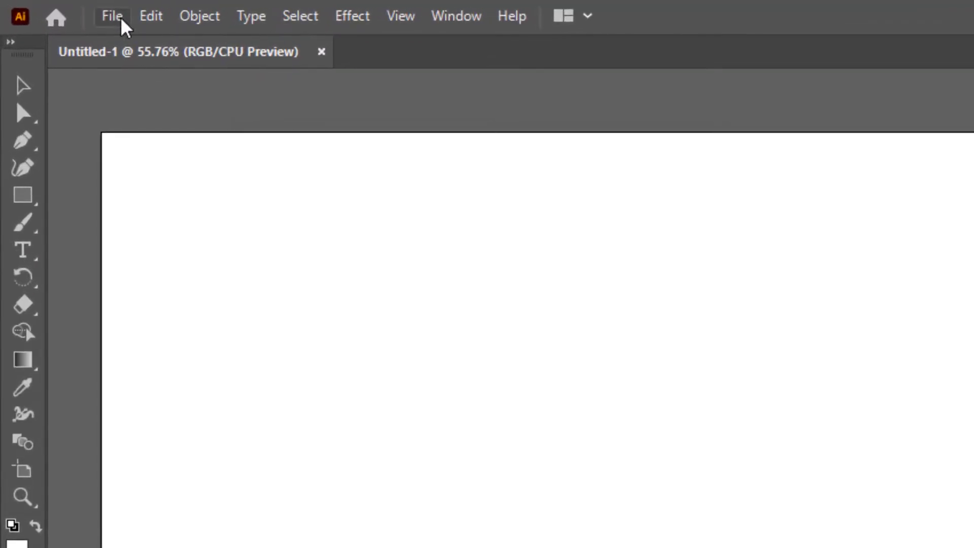
# Step: Place sky.jpg across the artboard and embed it
pyautogui.click(116, 18)
pyautogui.click(221, 412)
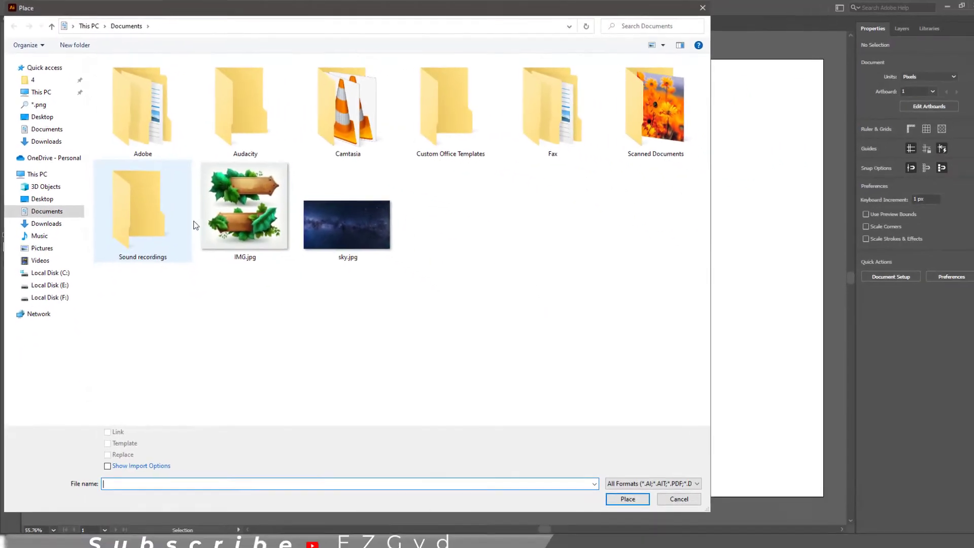
pyautogui.click(349, 224)
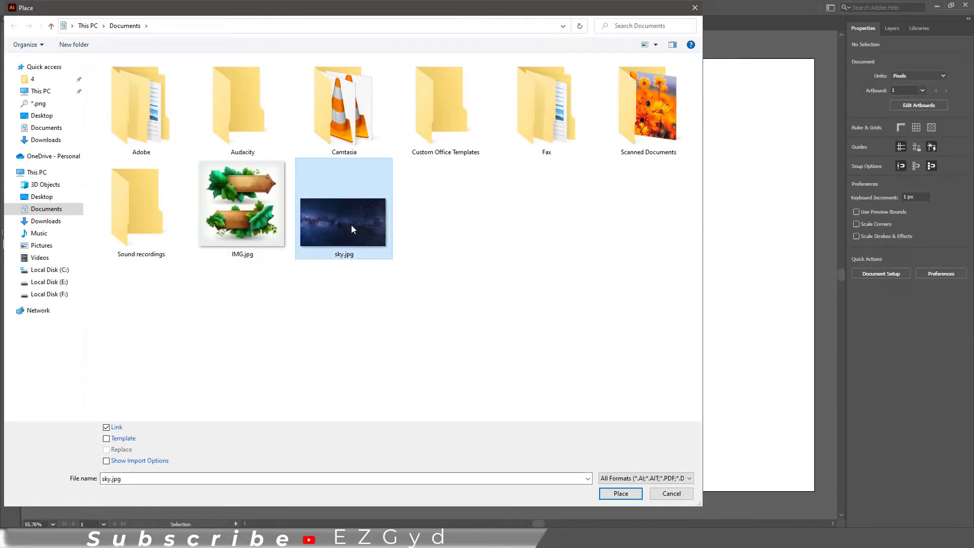
pyautogui.click(630, 495)
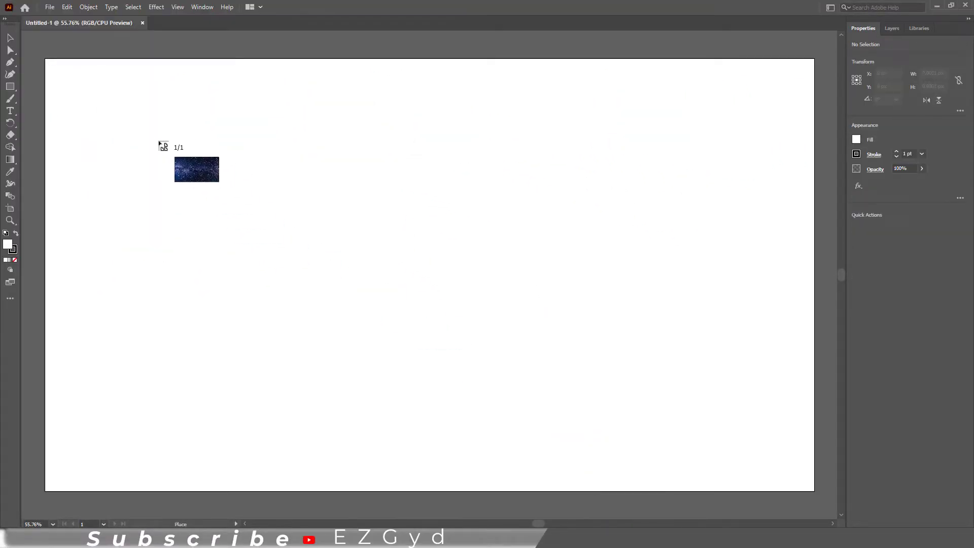
pyautogui.moveTo(141, 125)
pyautogui.mouseDown()
pyautogui.moveTo(199, 189)
pyautogui.moveTo(728, 411)
pyautogui.mouseUp()
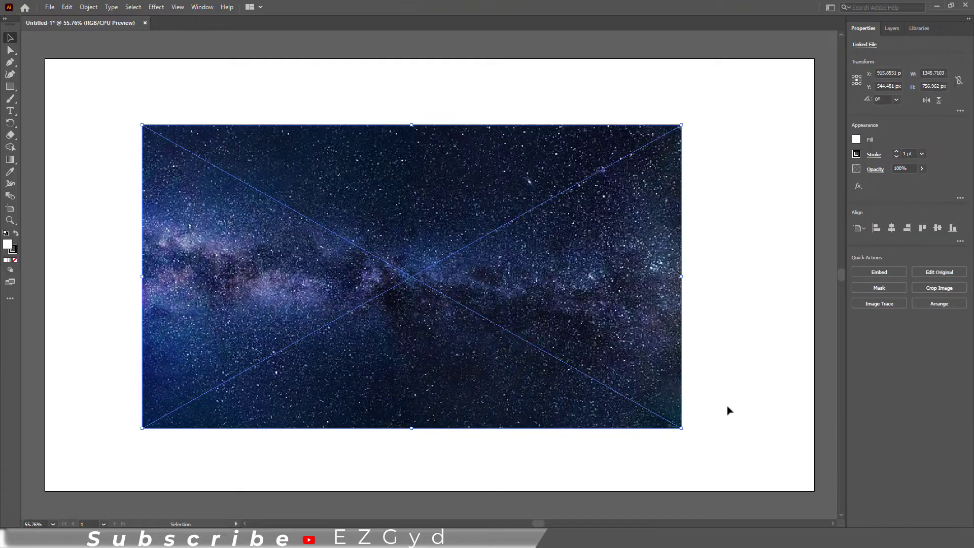
pyautogui.click(889, 271)
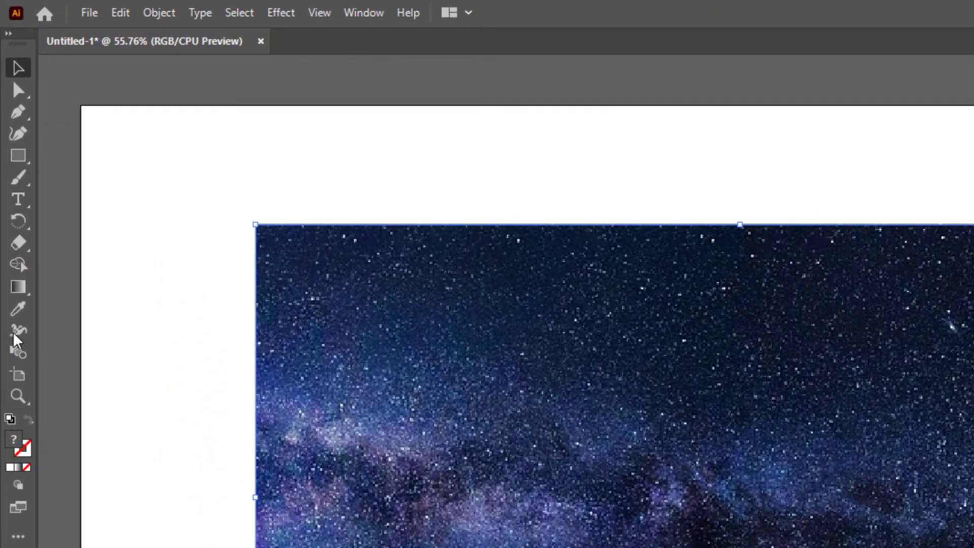
# Step: Type SKY over the sky image, scale it up large and position it
pyautogui.click(19, 197)
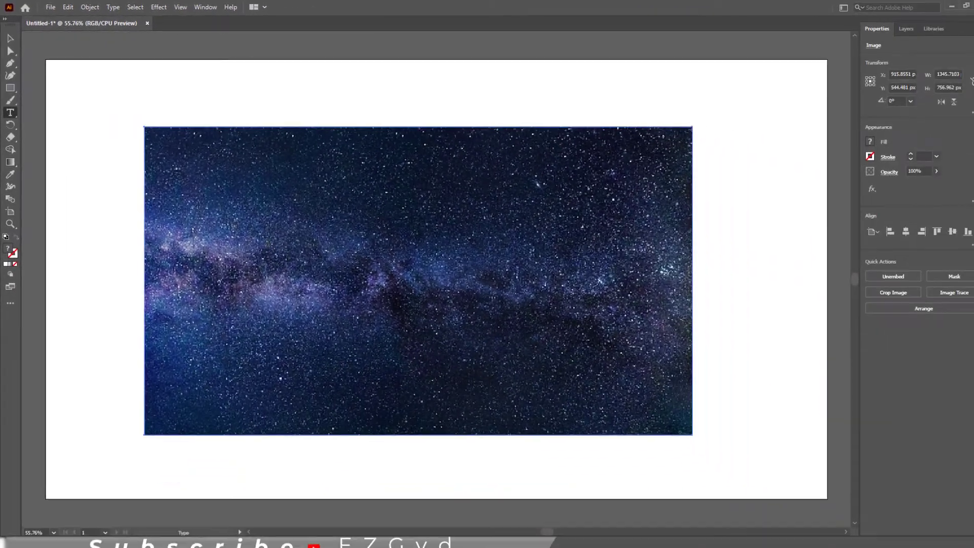
pyautogui.click(267, 236)
pyautogui.press('BackSpace')
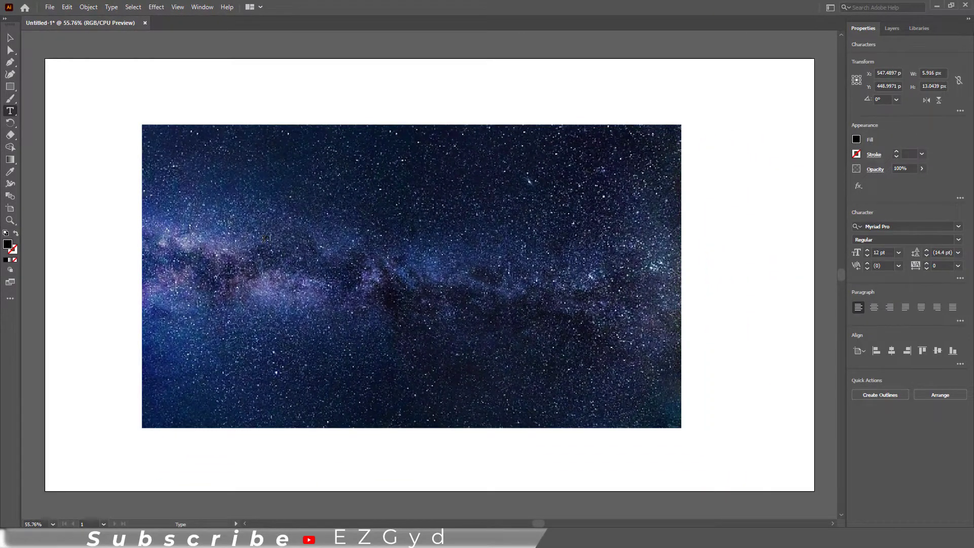
pyautogui.click(10, 38)
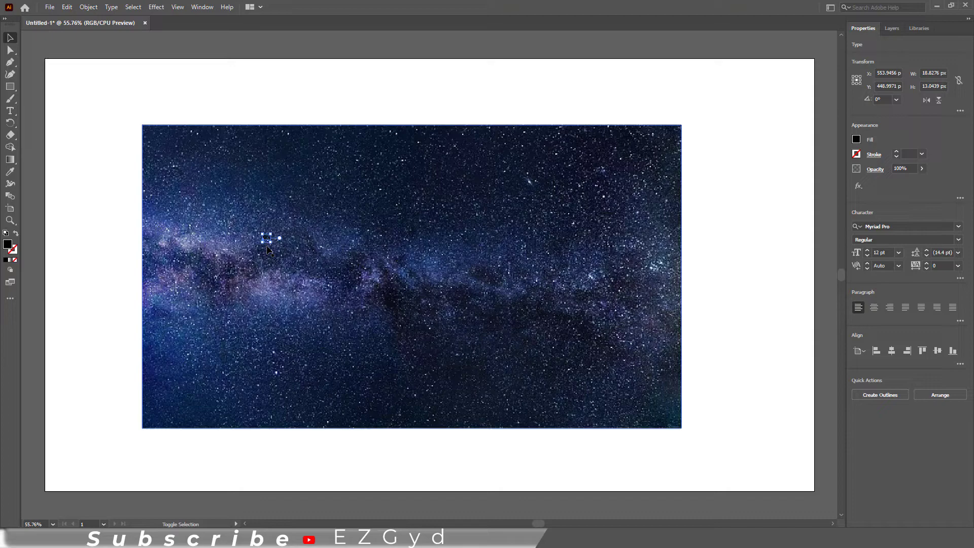
pyautogui.moveTo(272, 242); pyautogui.dragTo(411, 338)
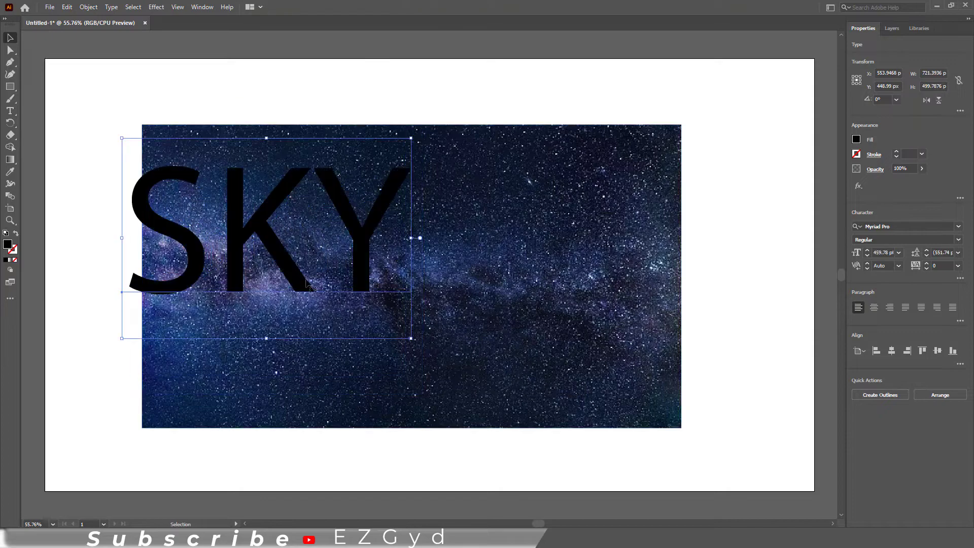
pyautogui.moveTo(312, 283); pyautogui.dragTo(450, 323)
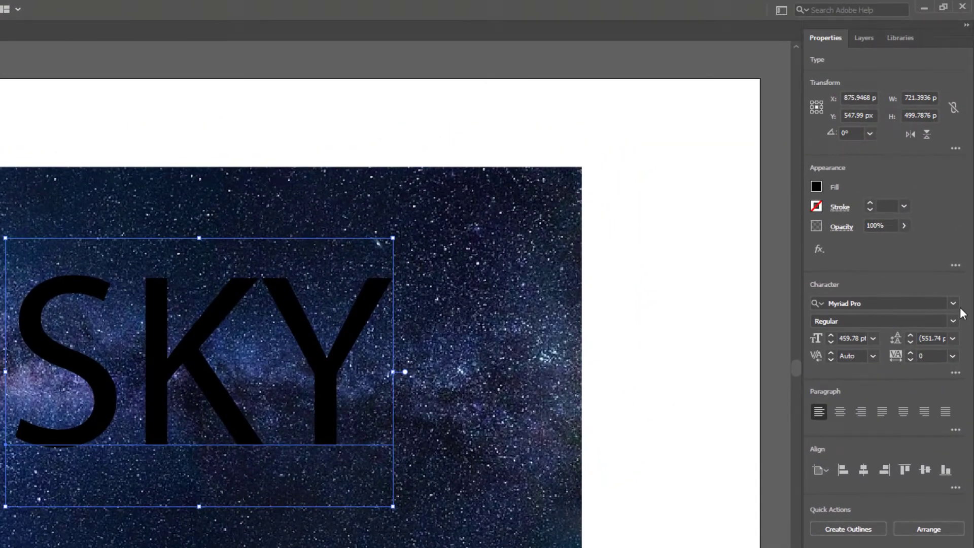
# Step: Set SKY to Montserrat Bold Italic and centre it horizontally and vertically on the image
pyautogui.click(963, 228)
pyautogui.click(956, 305)
pyautogui.write('MONT')
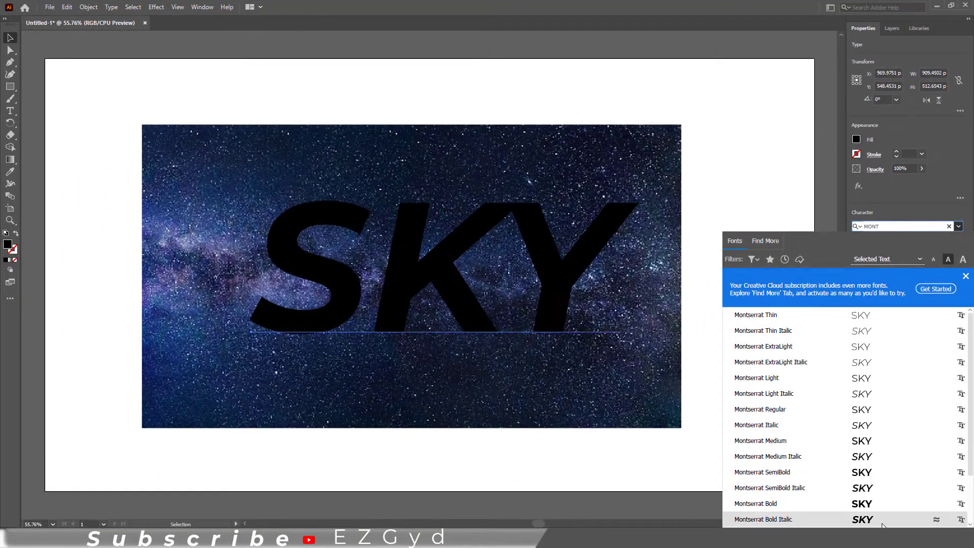
pyautogui.click(799, 533)
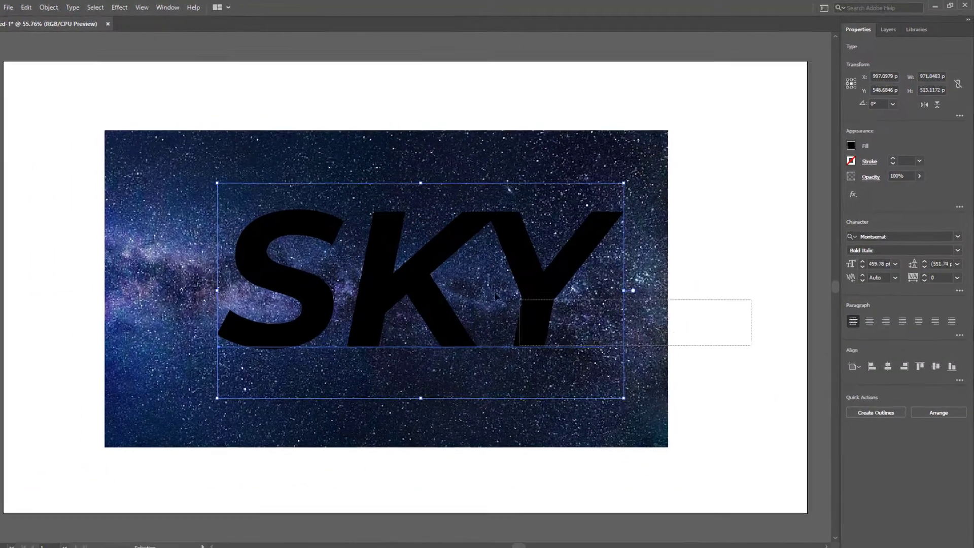
pyautogui.moveTo(752, 343); pyautogui.dragTo(631, 300)
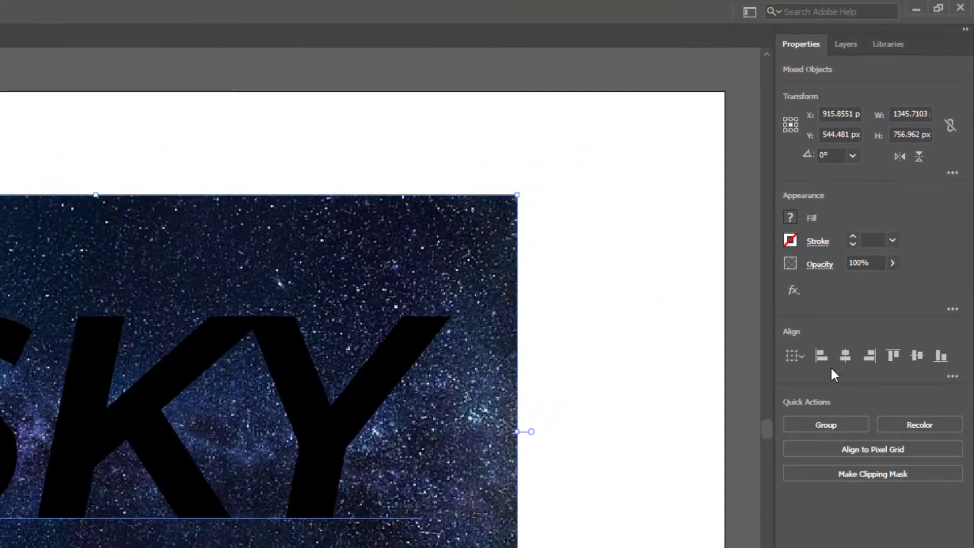
pyautogui.click(846, 357)
pyautogui.click(916, 357)
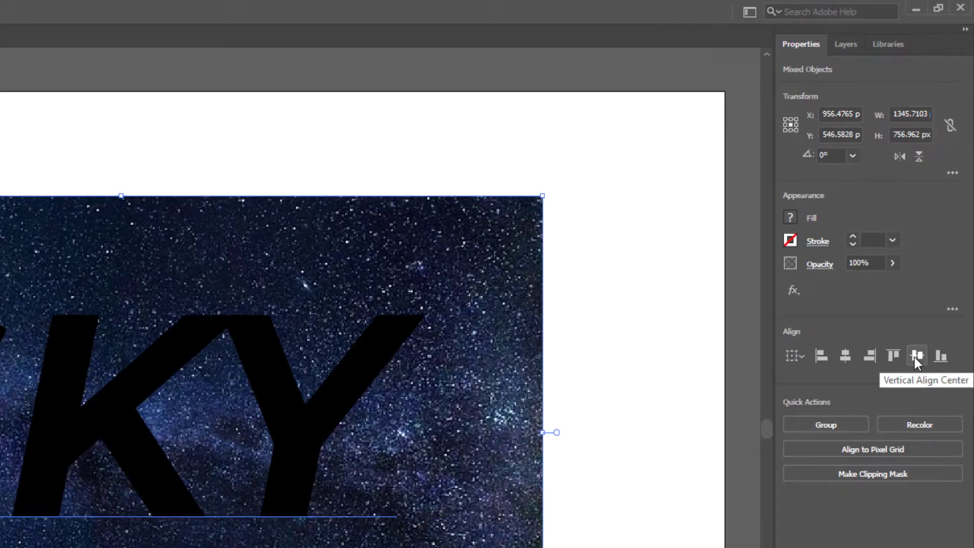
# Step: Draw a rectangle covering the whole sky image and fill it bright green
pyautogui.click(661, 328)
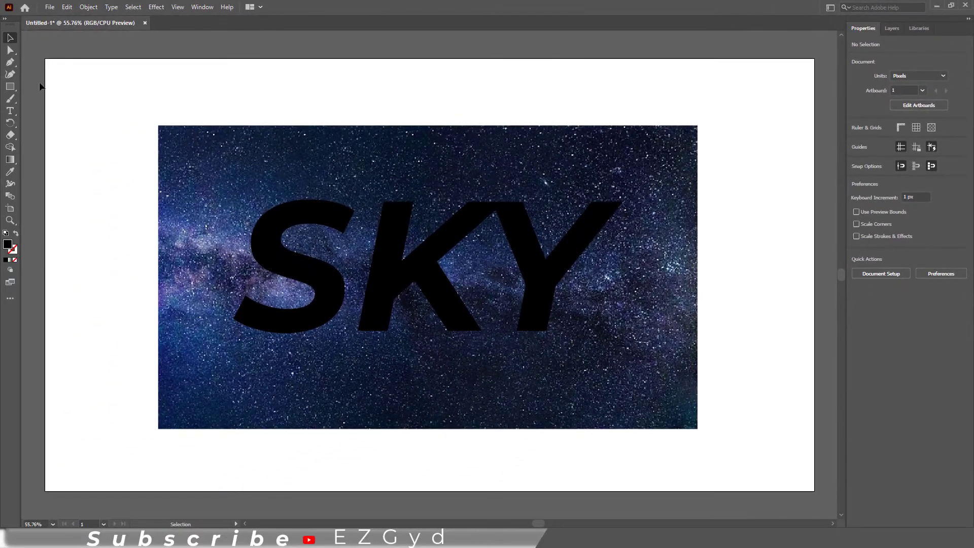
pyautogui.click(14, 88)
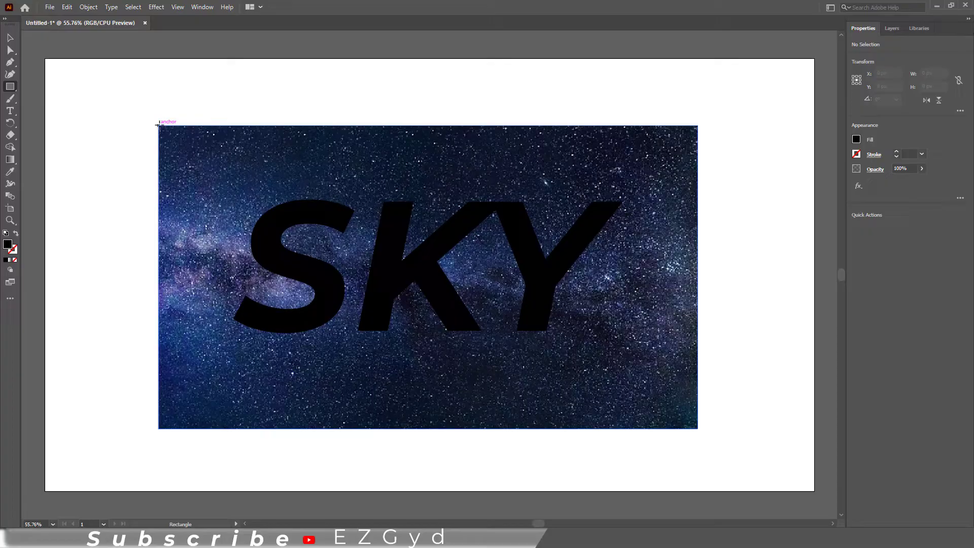
pyautogui.moveTo(159, 123); pyautogui.dragTo(698, 426)
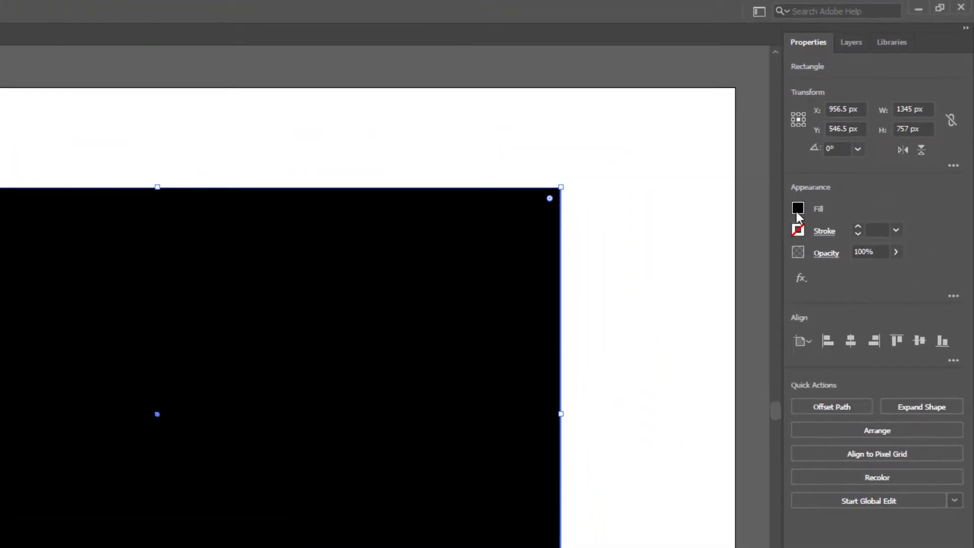
pyautogui.click(798, 208)
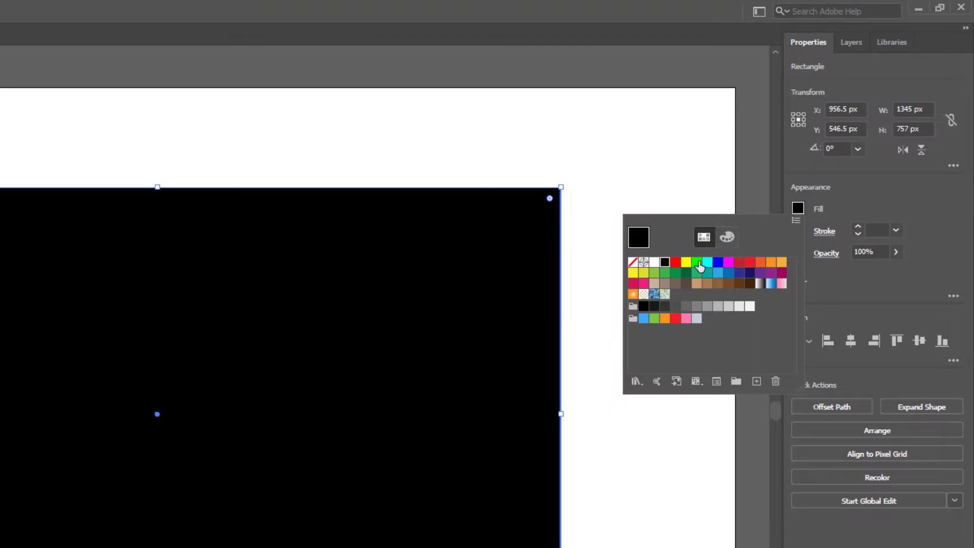
pyautogui.click(698, 263)
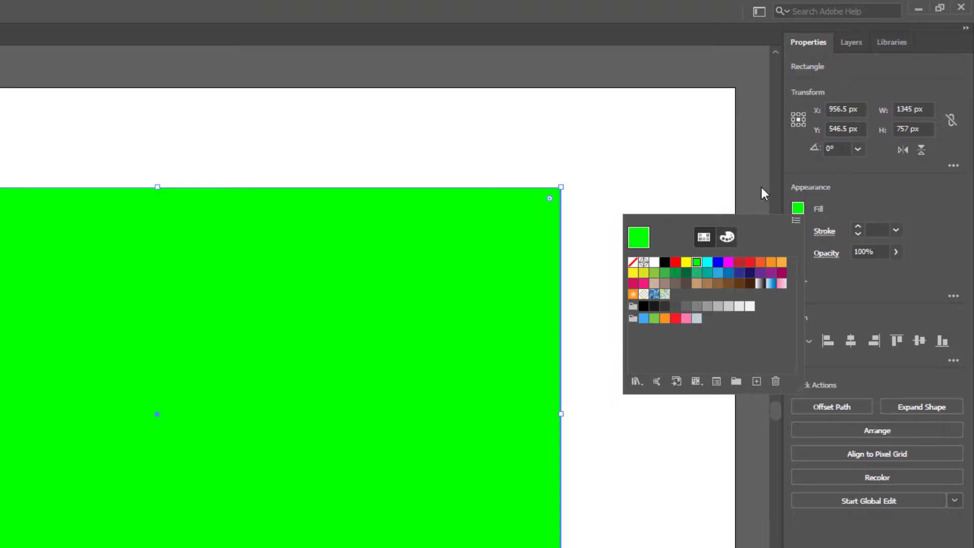
# Step: In Layer 1, move the SKY layer above the Rectangle layer
pyautogui.click(854, 42)
pyautogui.click(831, 66)
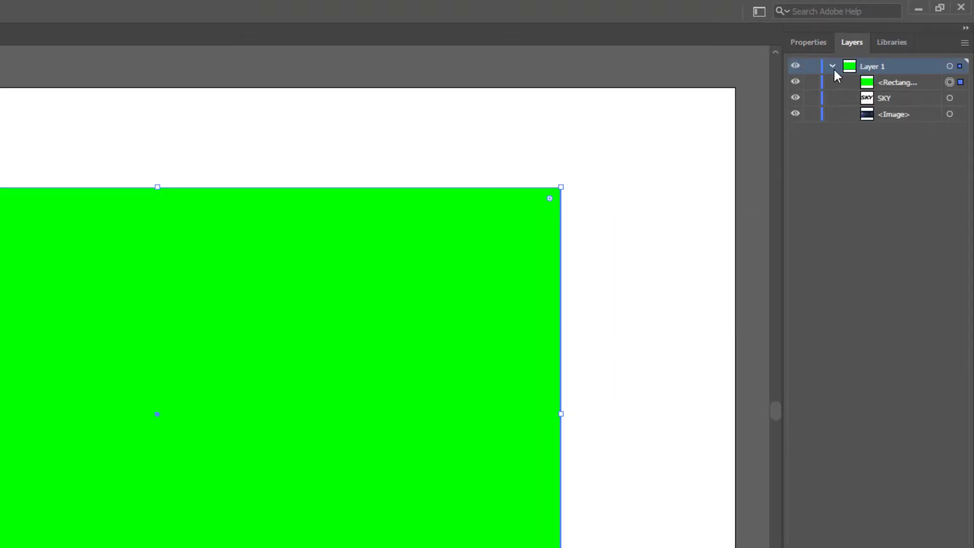
pyautogui.click(907, 82)
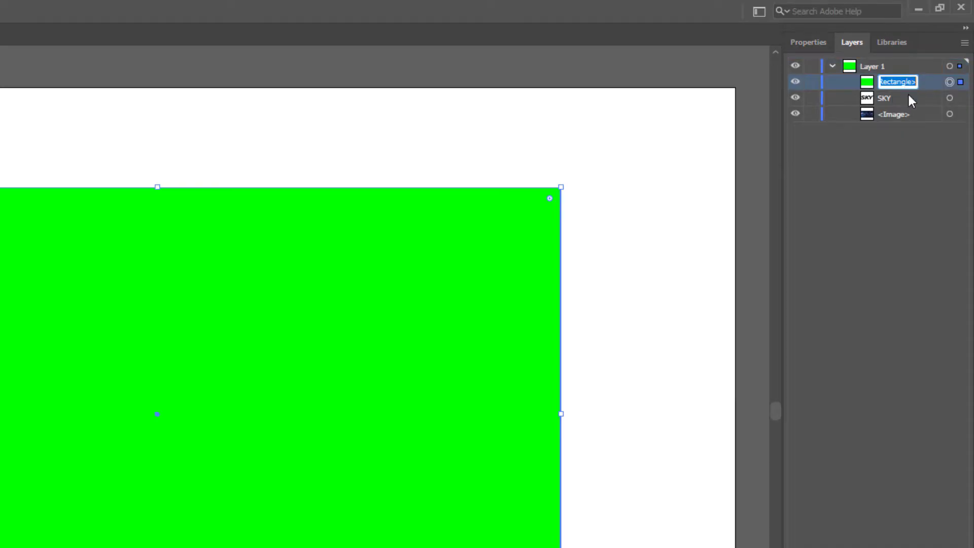
pyautogui.click(925, 83)
pyautogui.moveTo(928, 101); pyautogui.dragTo(927, 76)
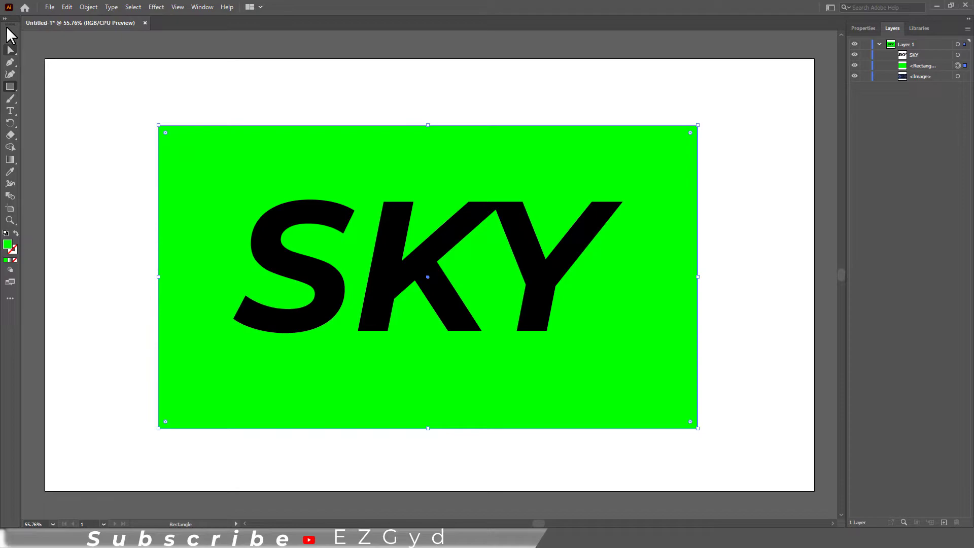
# Step: Convert SKY to outlines and ungroup it into separate S, K and Y shapes
pyautogui.click(11, 36)
pyautogui.rightClick(549, 292)
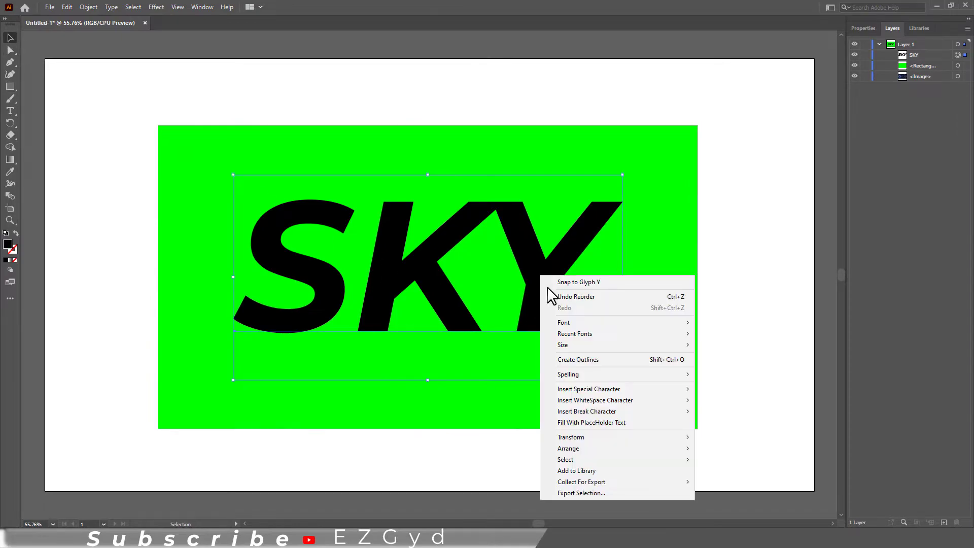
pyautogui.click(588, 356)
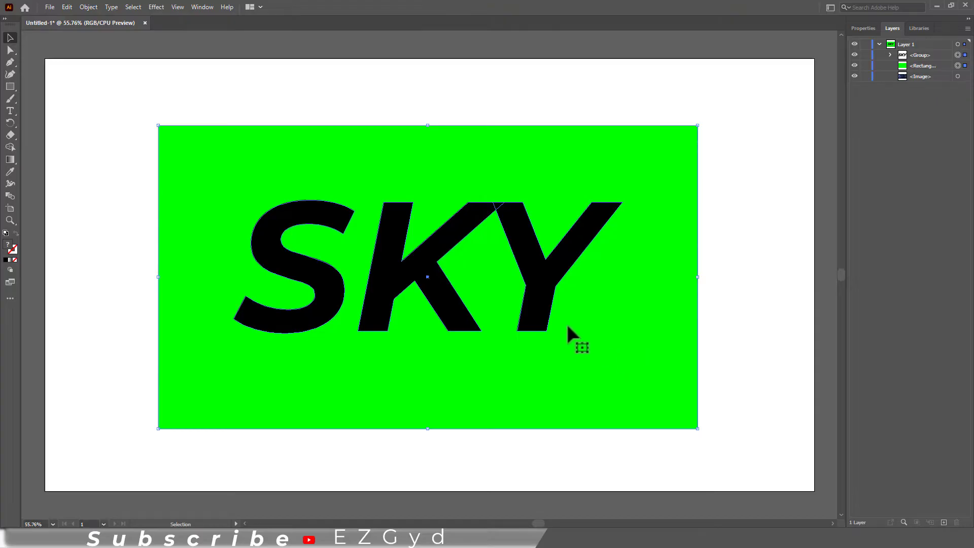
pyautogui.click(728, 305)
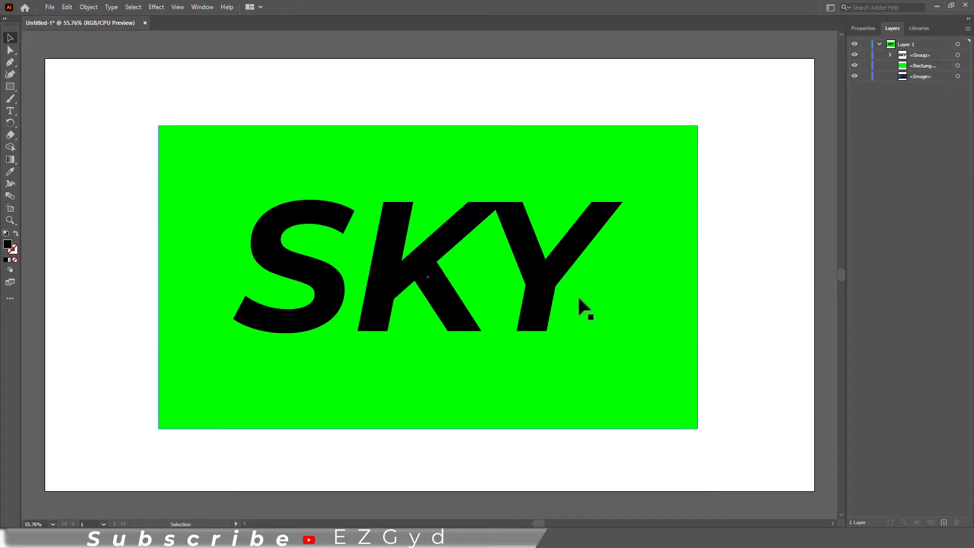
pyautogui.click(544, 279)
pyautogui.rightClick(554, 277)
pyautogui.click(589, 360)
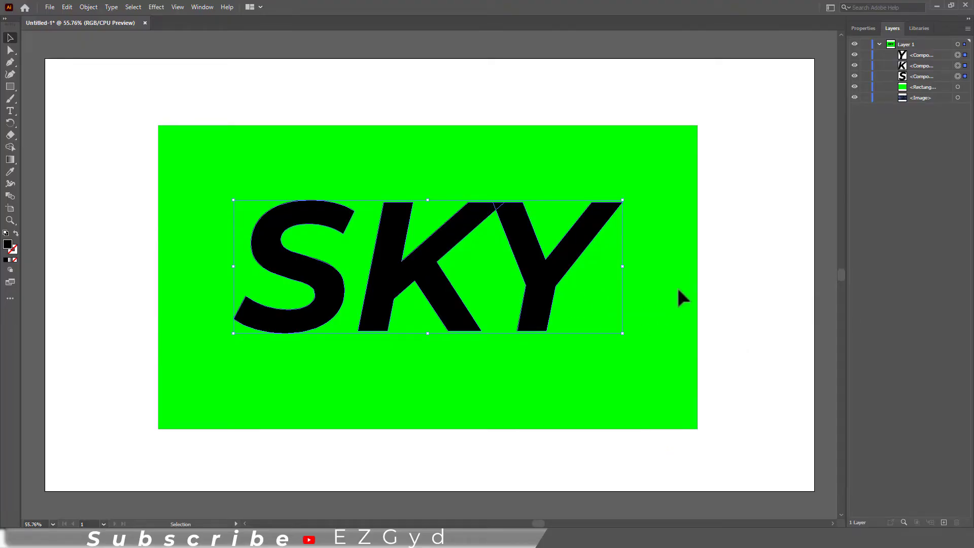
# Step: Nudge the letter Y four steps to the right
pyautogui.click(732, 364)
pyautogui.click(529, 272)
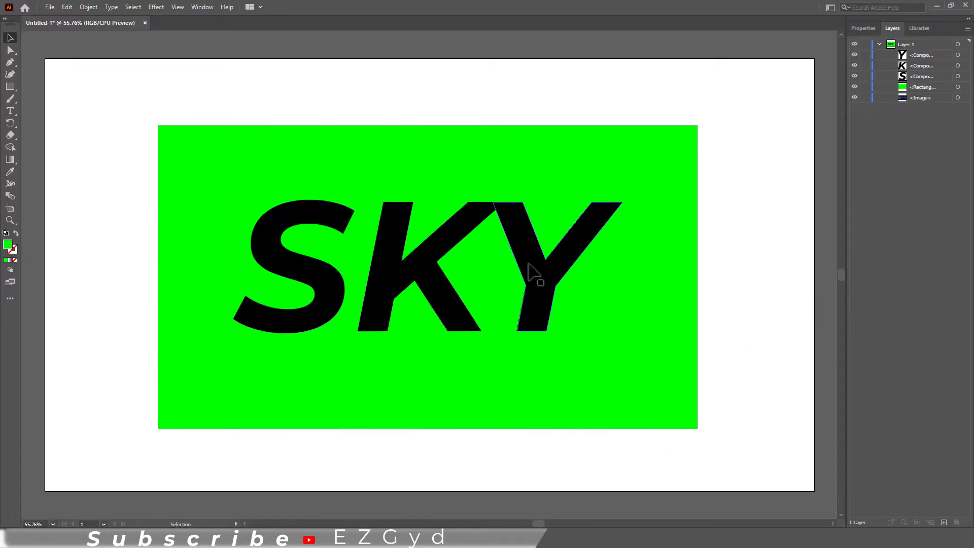
pyautogui.press('Right')
pyautogui.press('Right')
pyautogui.press('Right')
pyautogui.press('Right')
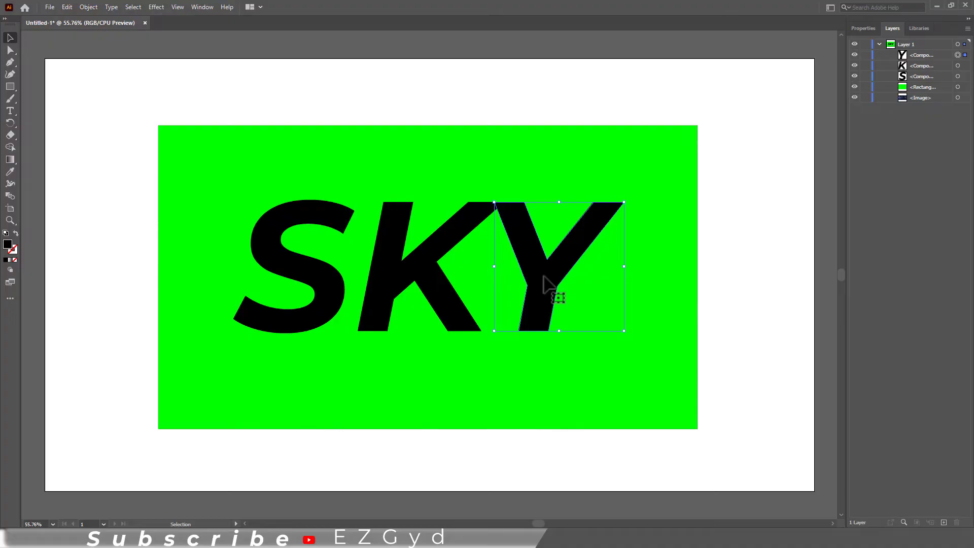
pyautogui.press('Right')
pyautogui.press('Right')
pyautogui.press('Right')
pyautogui.press('Right')
pyautogui.press('Right')
pyautogui.press('Right')
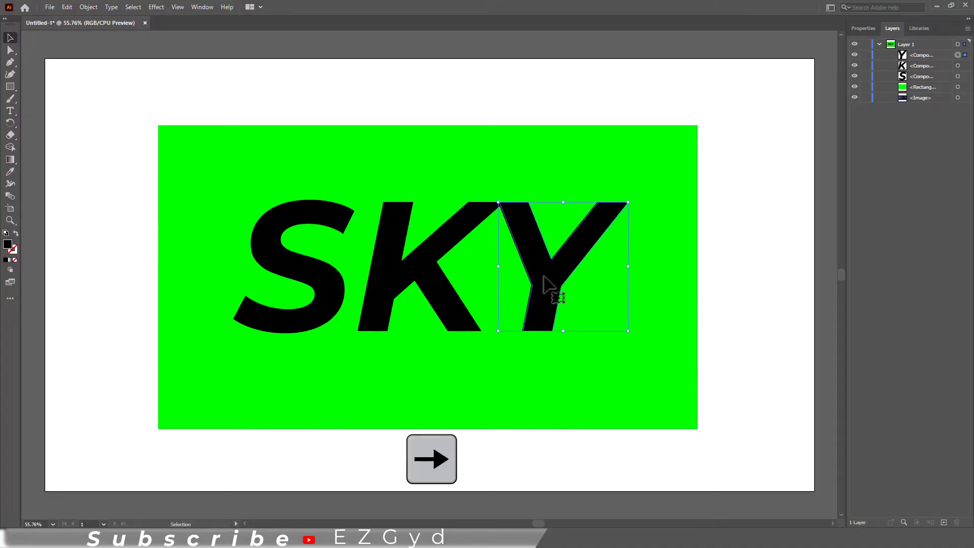
pyautogui.press('Right')
pyautogui.press('Right')
pyautogui.press('Right')
pyautogui.press('Right')
pyautogui.press('Right')
pyautogui.press('Right')
pyautogui.press('Right')
pyautogui.press('Right')
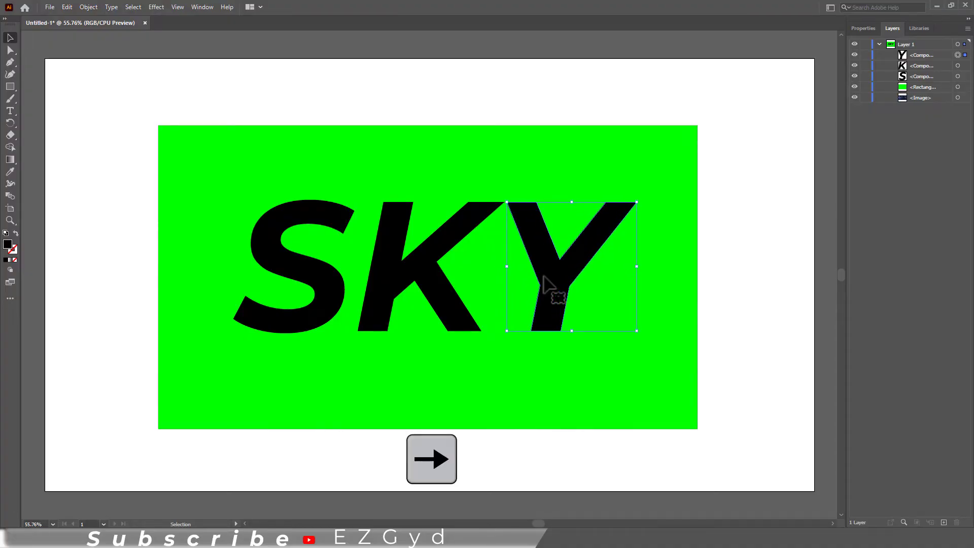
pyautogui.press('Right')
pyautogui.press('Right')
# Step: Combine the SKY letters and green rectangle into one compound path
pyautogui.click(717, 303)
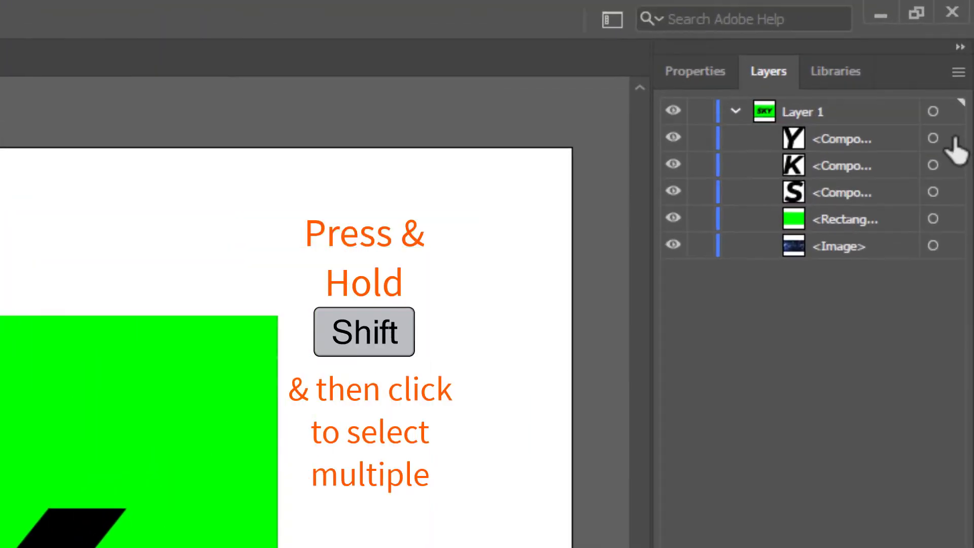
pyautogui.click(958, 58)
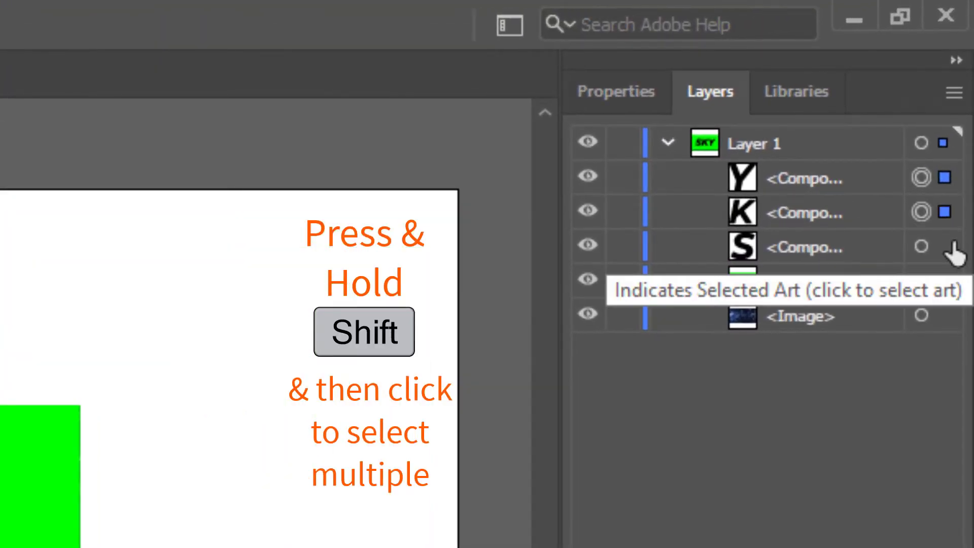
pyautogui.keyDown('shift'); pyautogui.click(957, 79); pyautogui.keyUp('shift')
pyautogui.keyDown('shift'); pyautogui.click(956, 276); pyautogui.keyUp('shift')
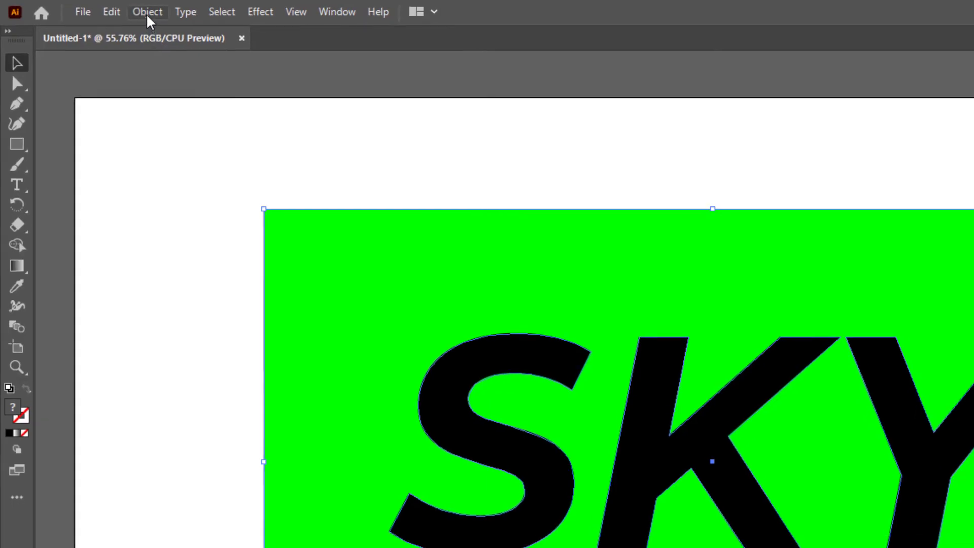
pyautogui.click(149, 12)
pyautogui.moveTo(115, 364)
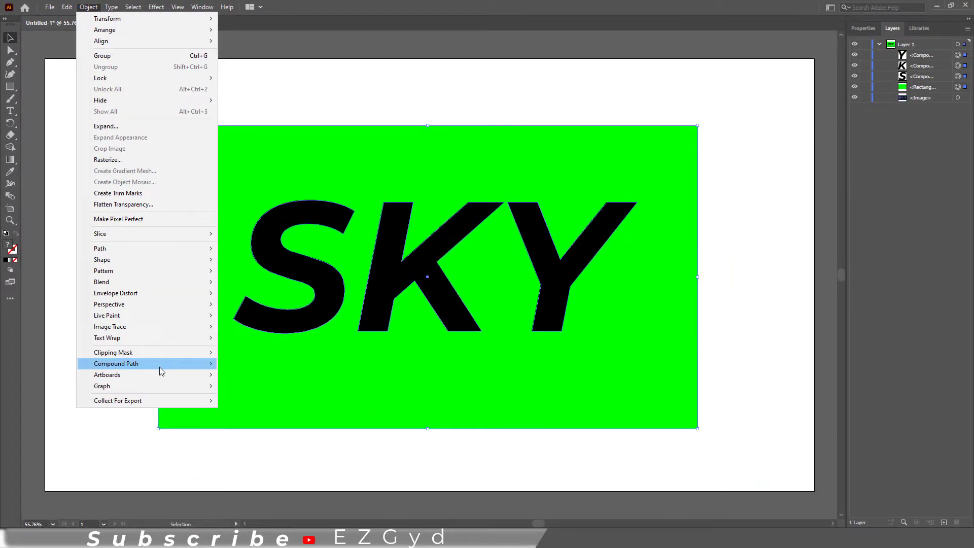
pyautogui.click(236, 364)
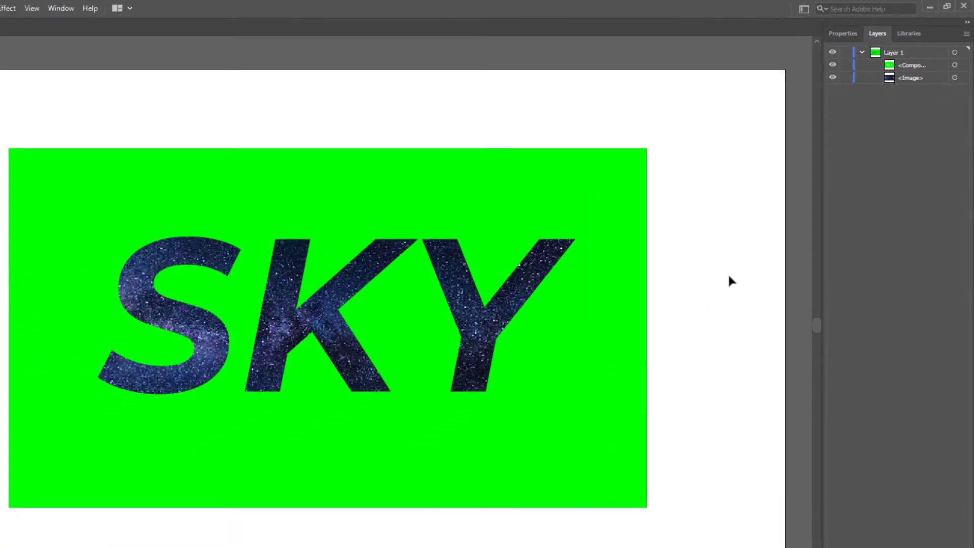
# Step: Clip the starry image with the letter-cut shape using a clipping mask
pyautogui.moveTo(769, 231); pyautogui.dragTo(255, 238)
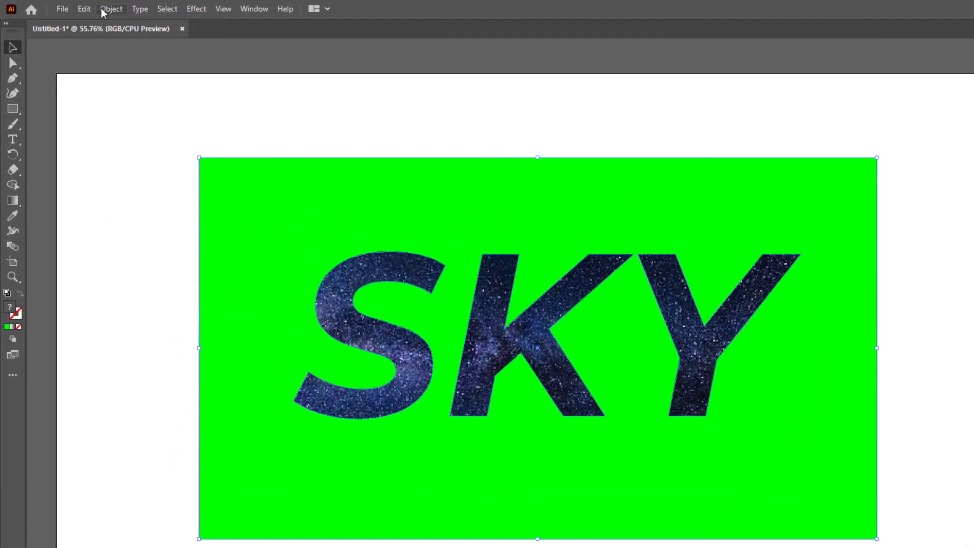
pyautogui.click(112, 8)
pyautogui.moveTo(143, 443)
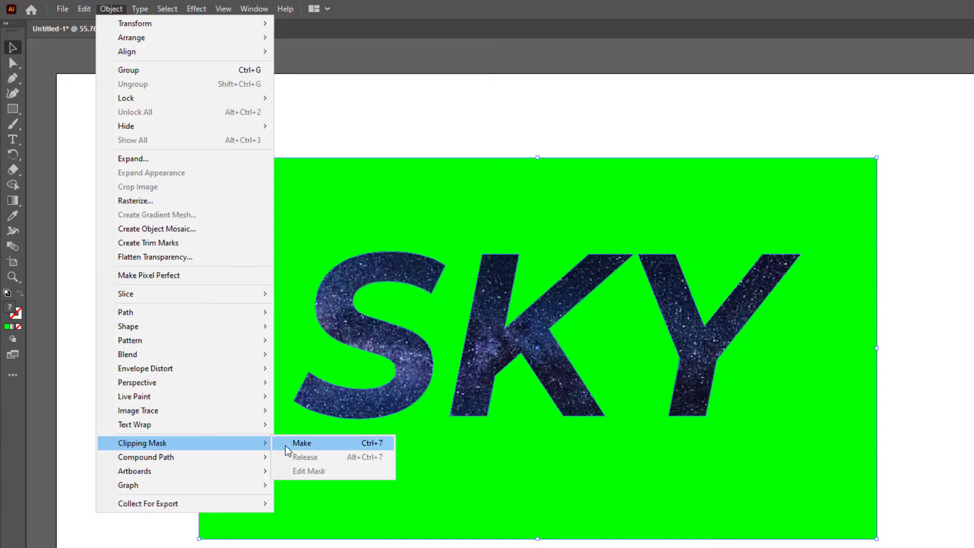
pyautogui.click(297, 446)
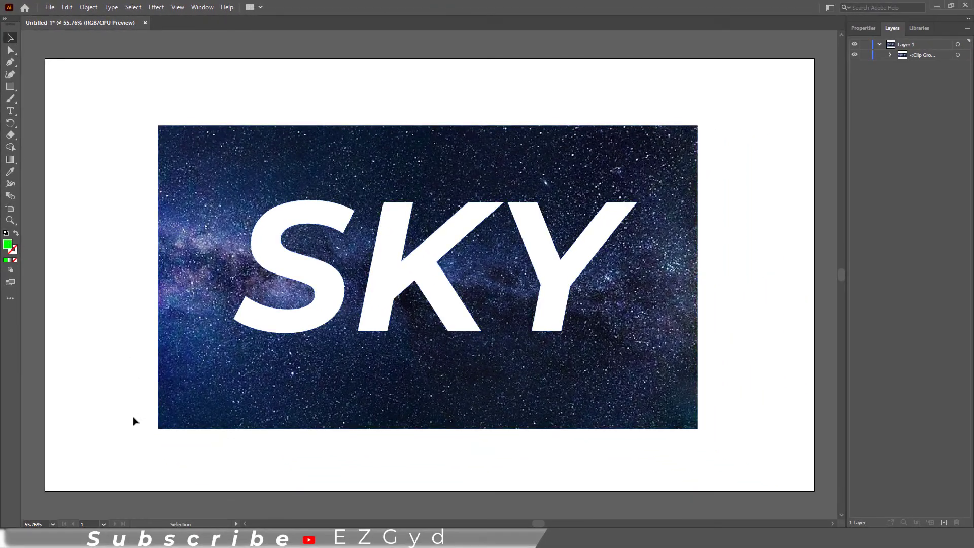